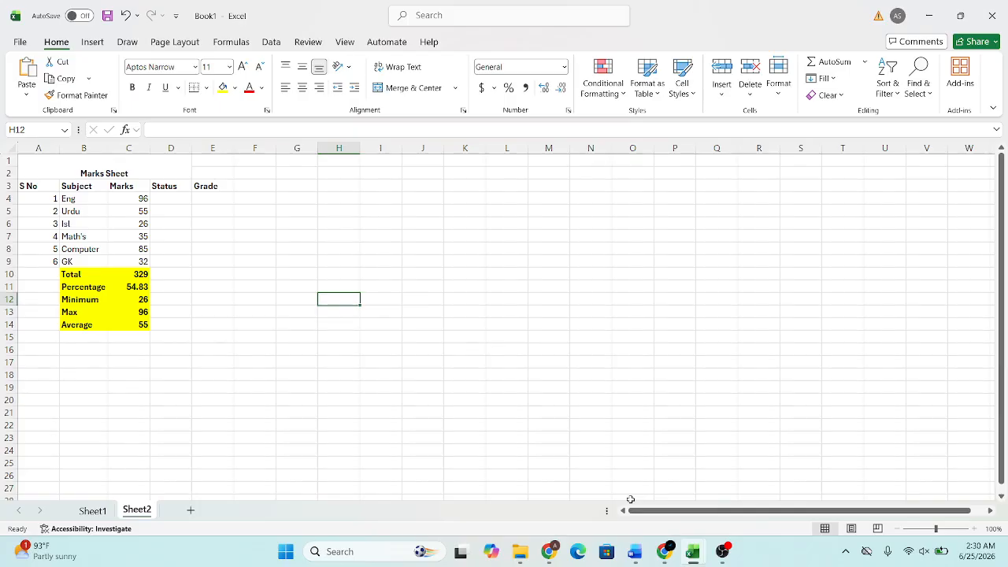
{"action": "double_click", "coordinate": [184, 198]}
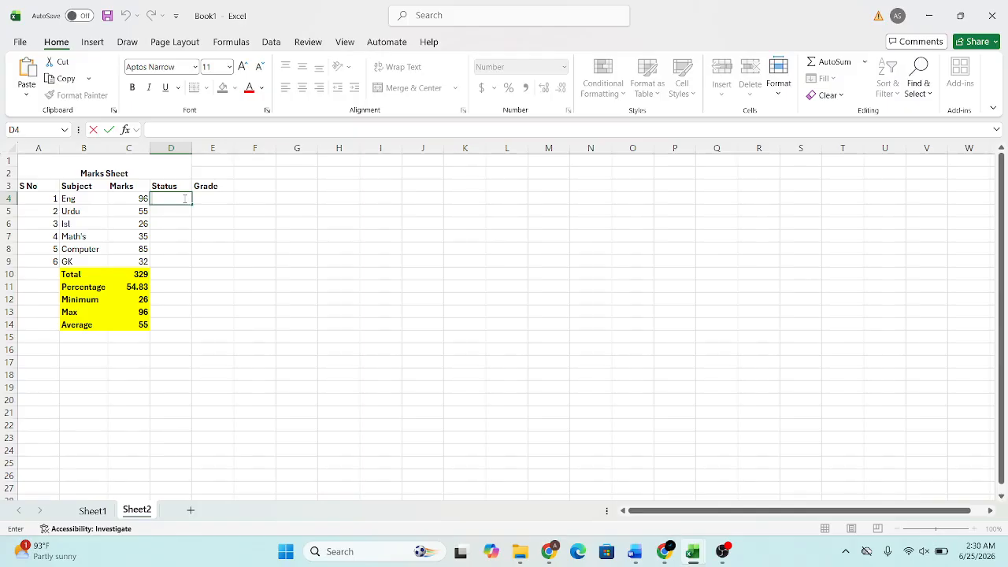
{"action": "left_click", "coordinate": [175, 202]}
{"action": "type", "text": "=if"}
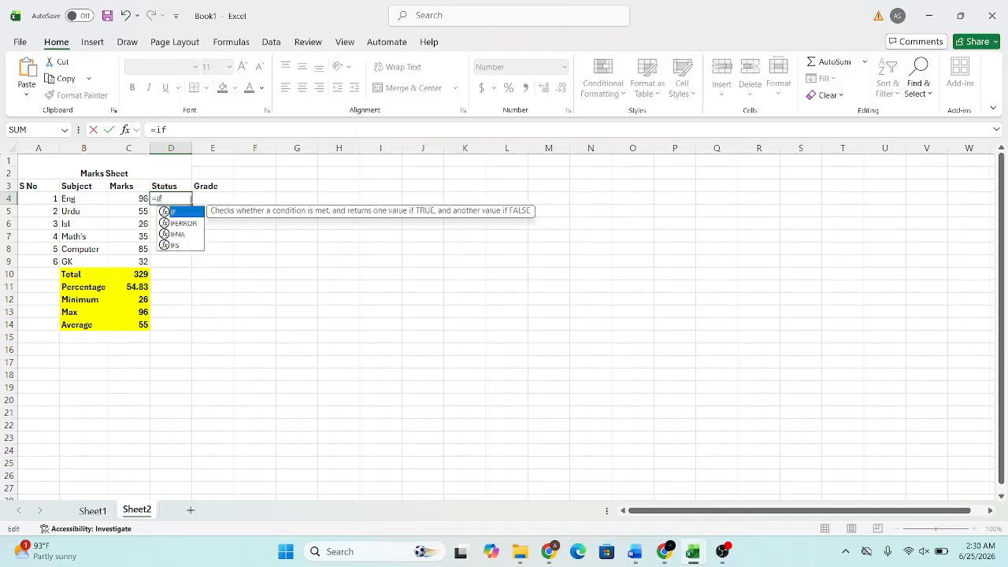
{"action": "key", "text": "Escape"}
{"action": "key", "text": "Escape"}
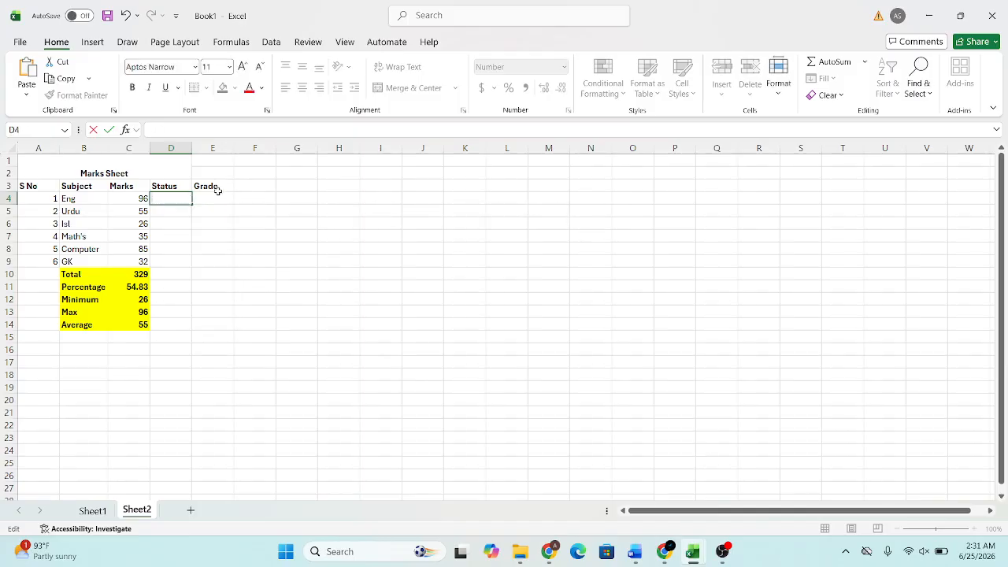
{"action": "left_click", "coordinate": [122, 260]}
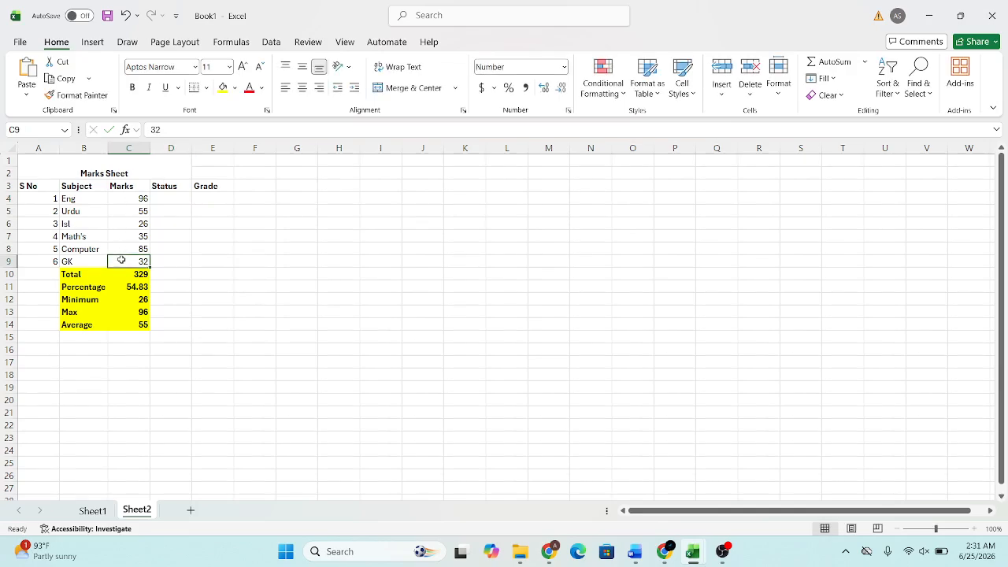
Enter =IF(C4>40,"pass","Fail") in Status cell D4 and fill it down through D9
{"action": "left_click", "coordinate": [176, 199]}
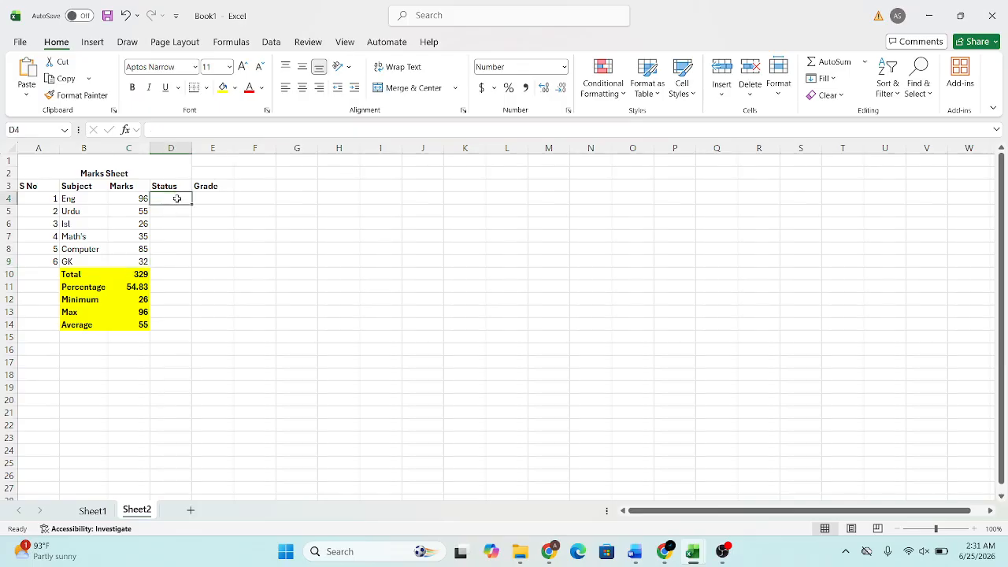
{"action": "type", "text": "="}
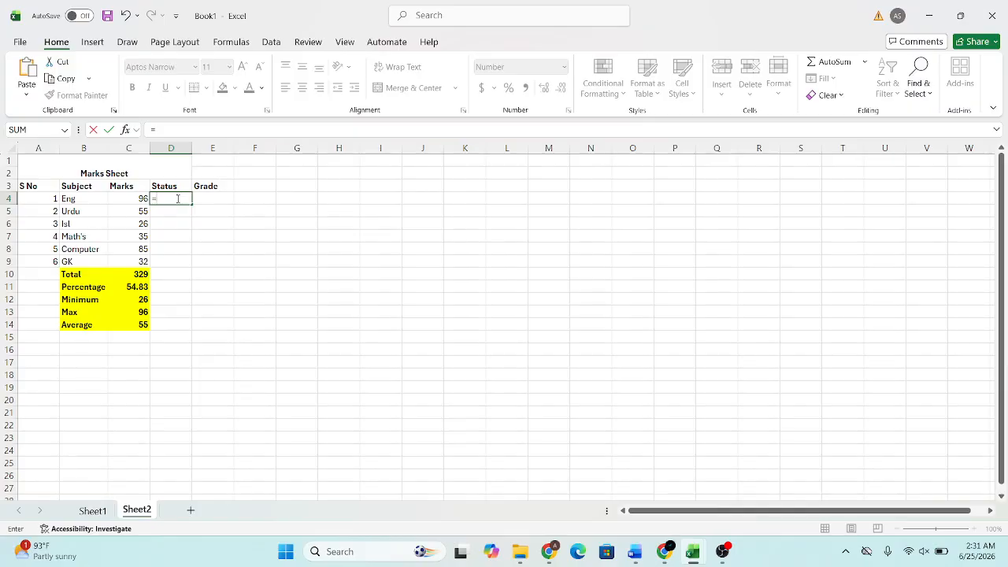
{"action": "type", "text": "if"}
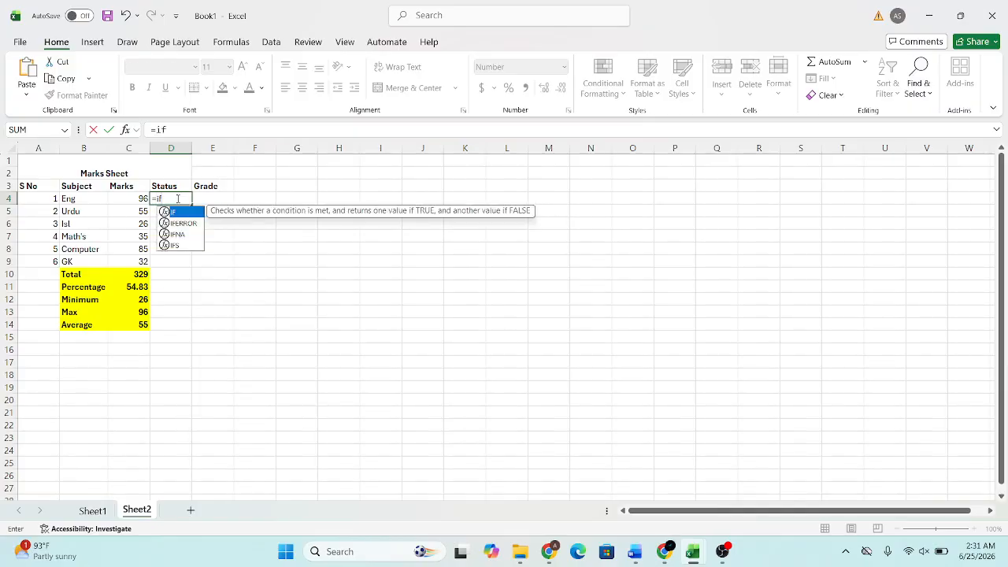
{"action": "type", "text": "("}
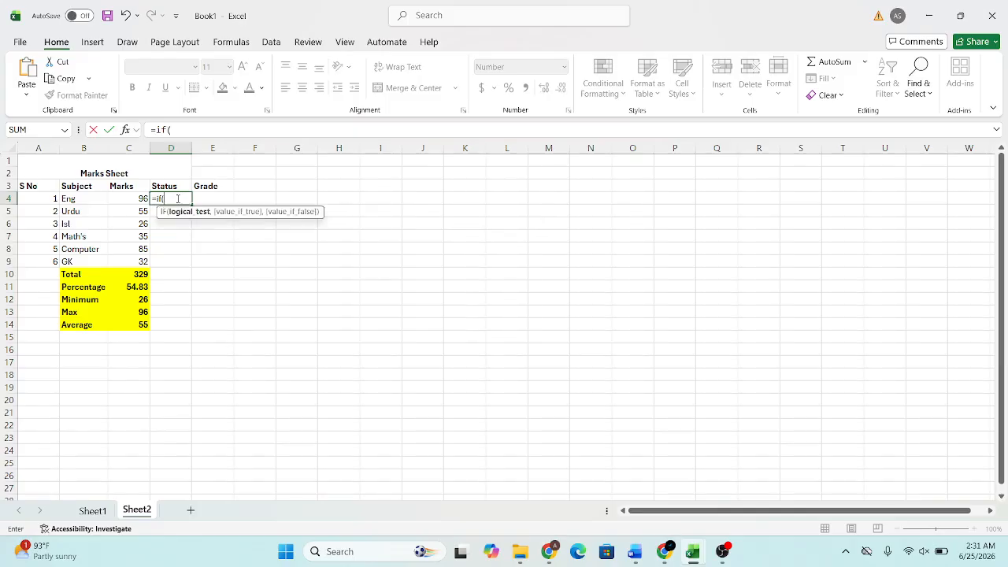
{"action": "left_click", "coordinate": [144, 199]}
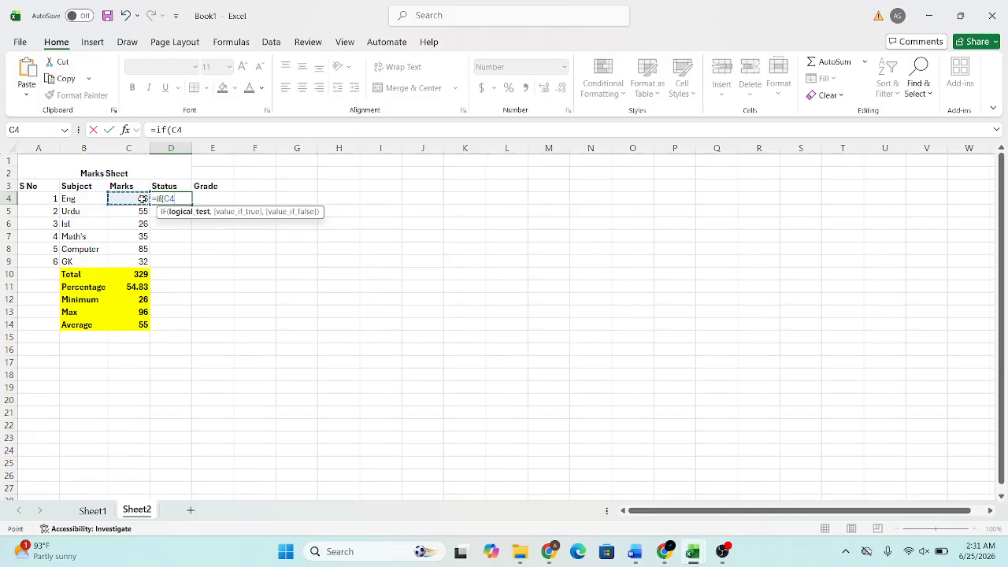
{"action": "type", "text": ">40,"}
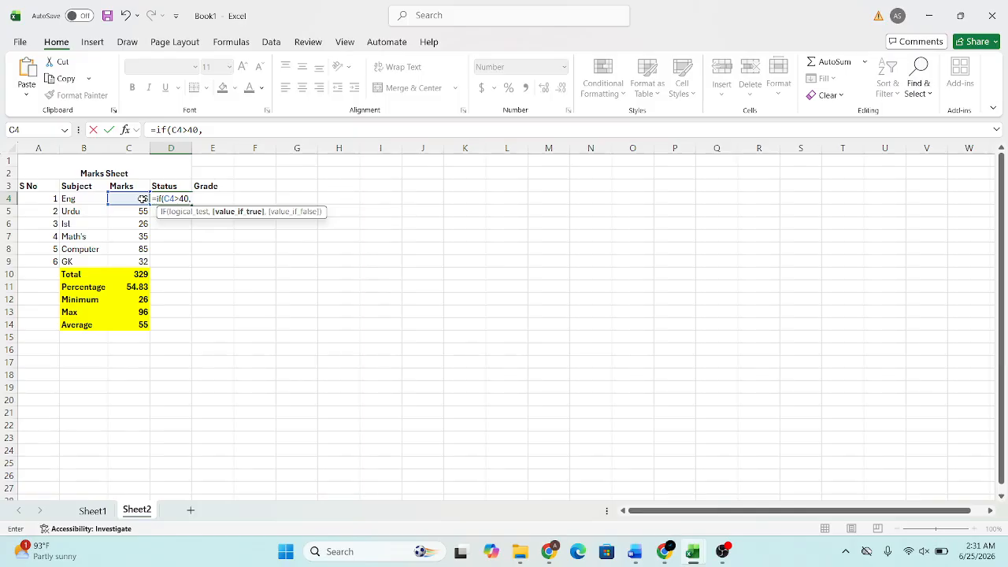
{"action": "type", "text": "\"pass\","}
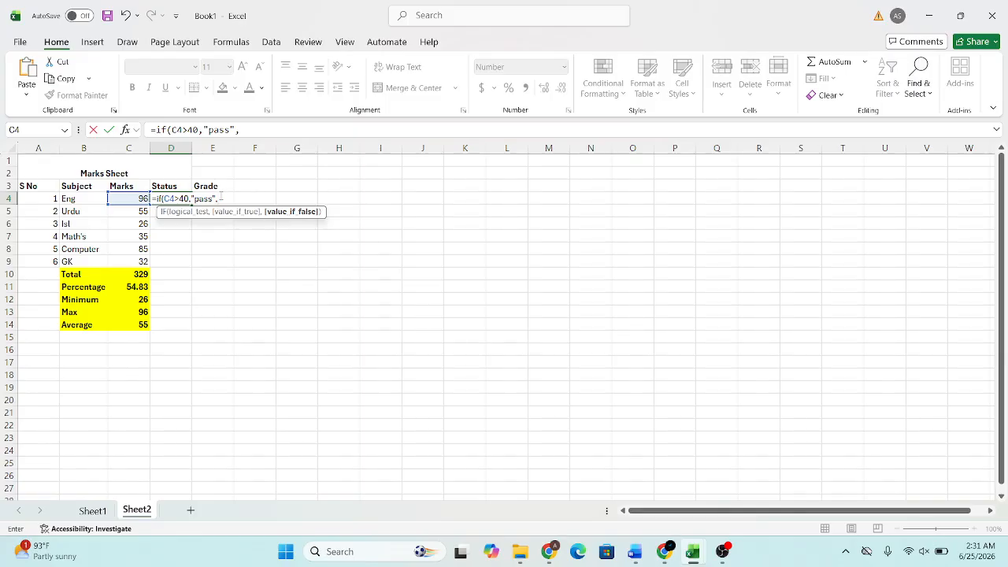
{"action": "type", "text": "\"Fail\")"}
{"action": "key", "text": "Return"}
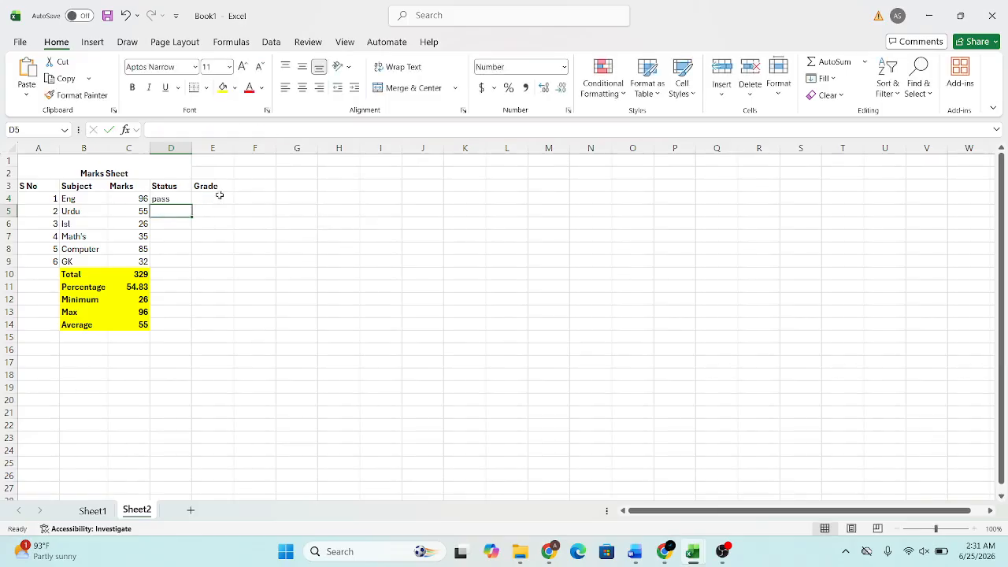
{"action": "left_click", "coordinate": [179, 199]}
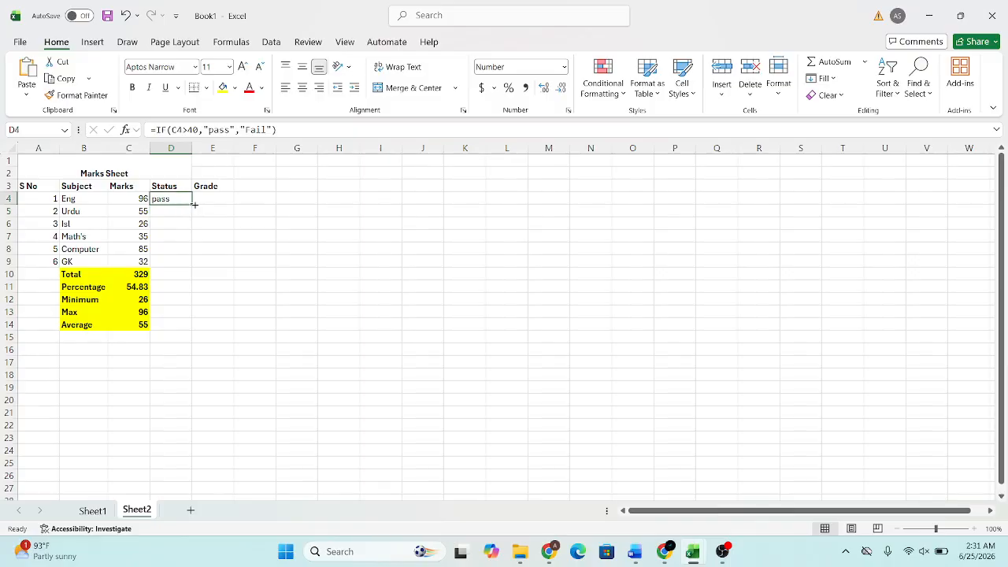
{"action": "left_click_drag", "start_coordinate": [193, 206], "coordinate": [197, 266]}
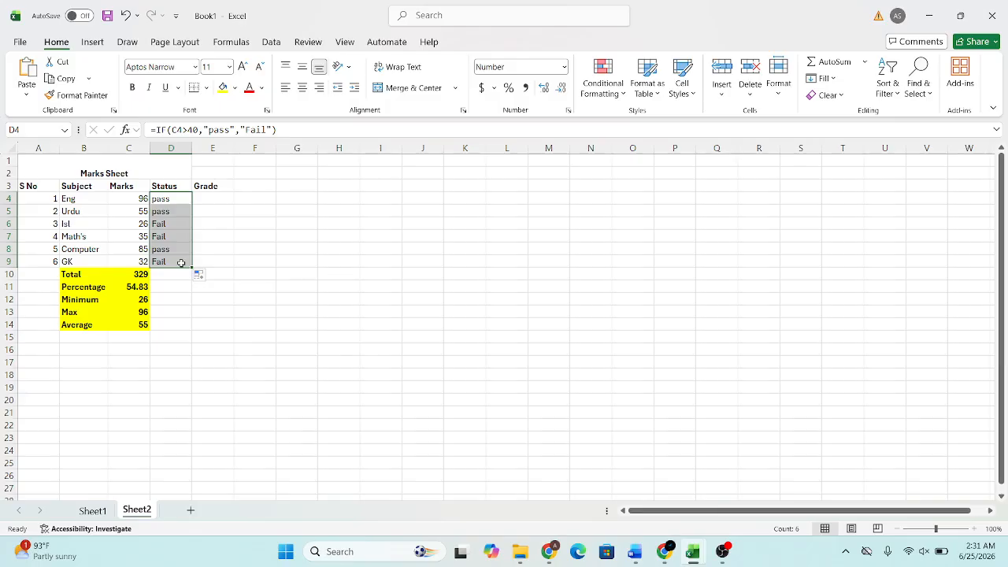
Review the pass/fail IF formula in D4 and its arguments without changing it
{"action": "left_click", "coordinate": [179, 199]}
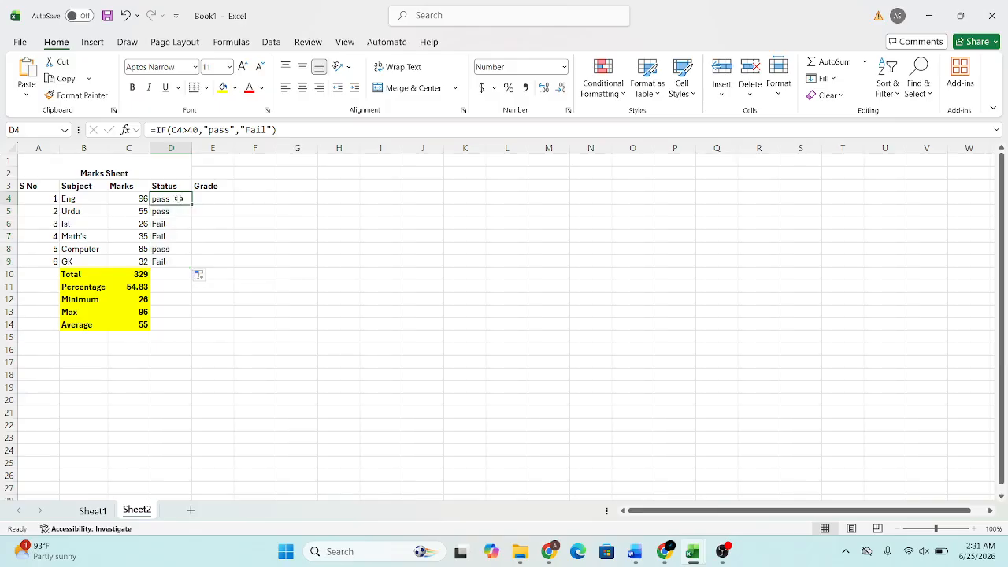
{"action": "double_click", "coordinate": [179, 199]}
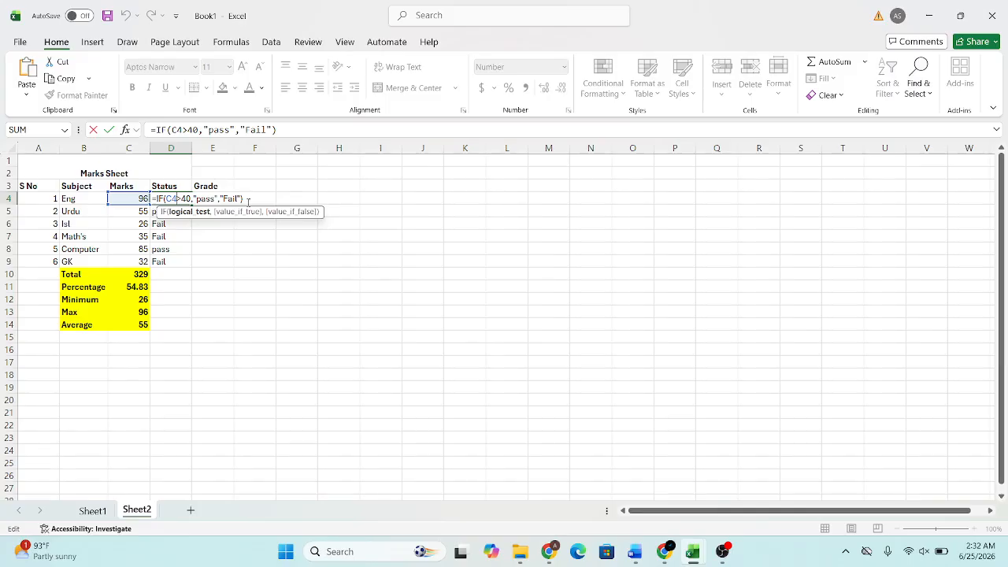
{"action": "key", "text": "Return"}
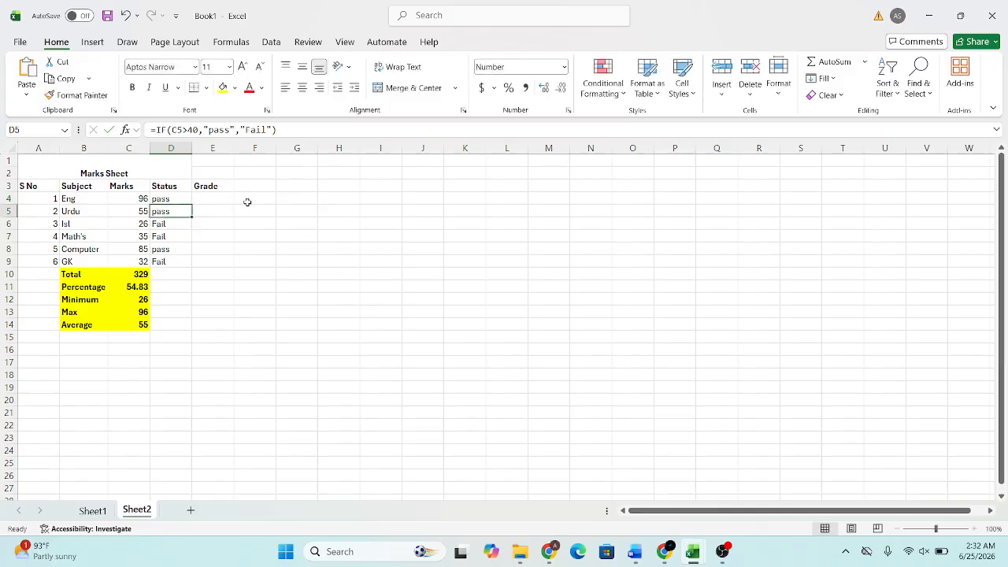
{"action": "left_click", "coordinate": [210, 187]}
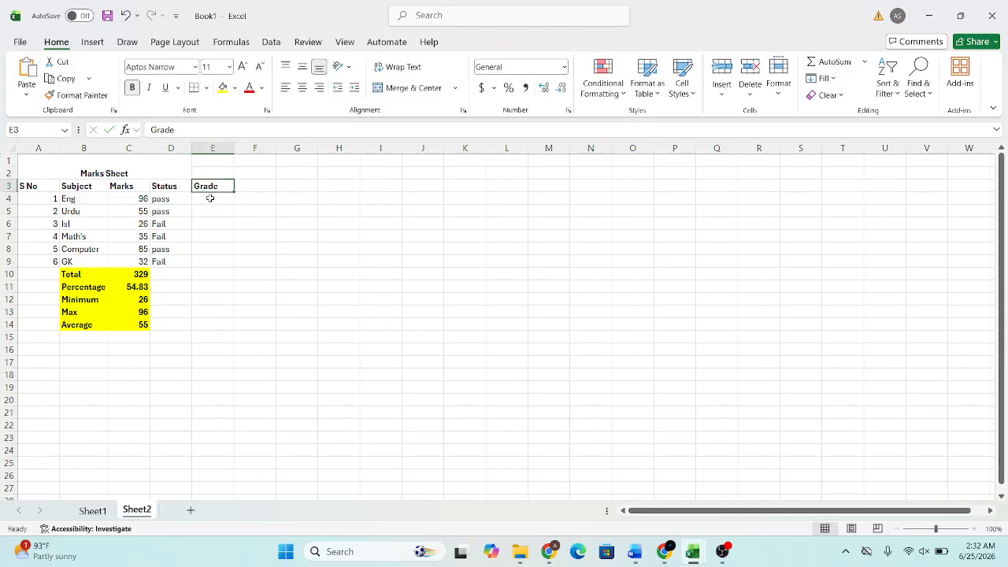
{"action": "left_click", "coordinate": [210, 198]}
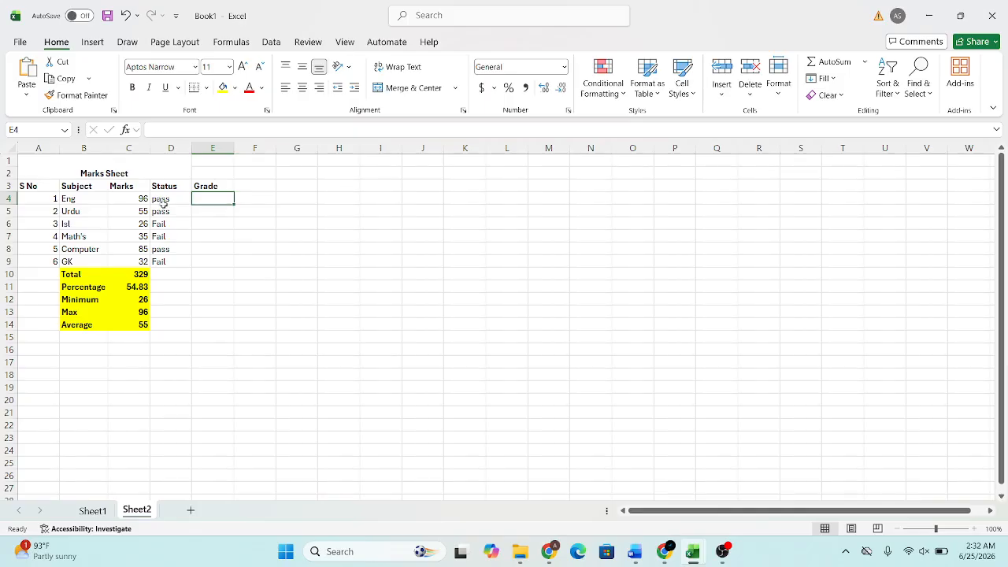
{"action": "double_click", "coordinate": [175, 200]}
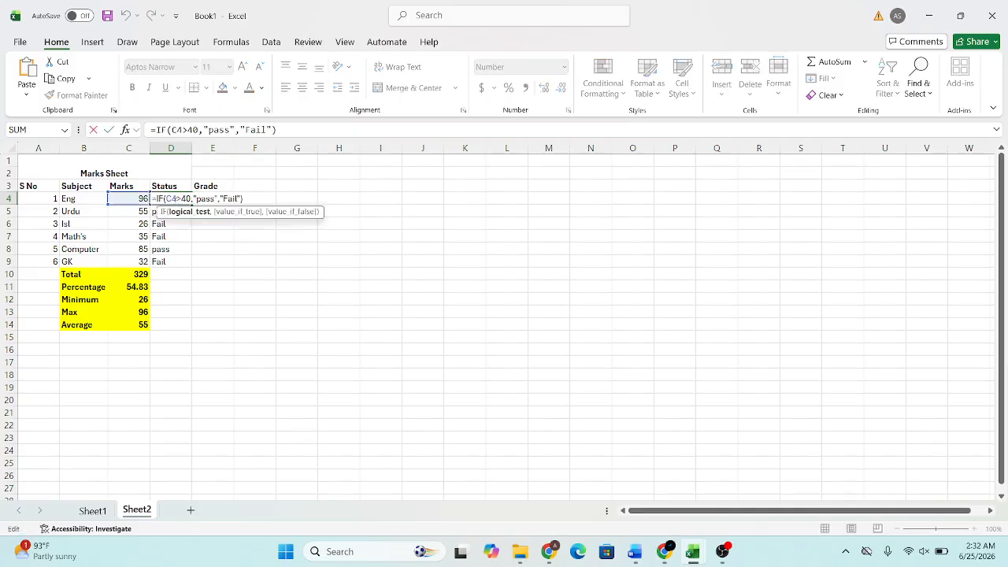
{"action": "key", "text": "Return"}
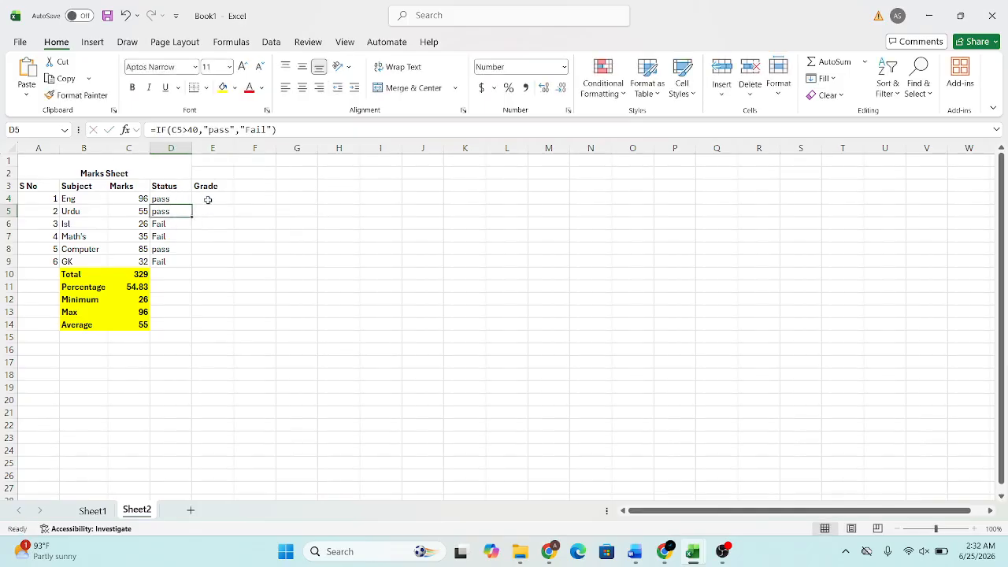
{"action": "left_click", "coordinate": [208, 200]}
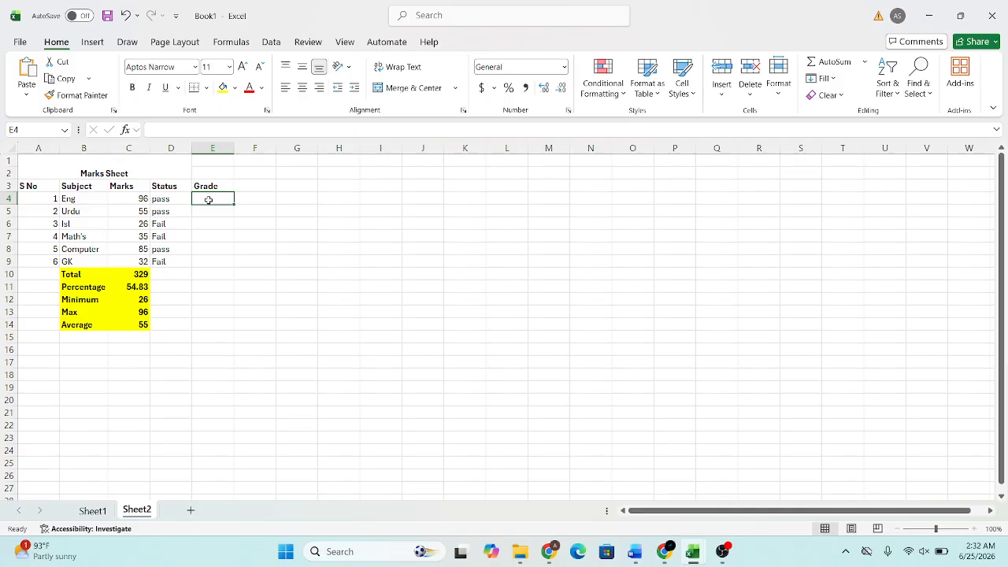
{"action": "double_click", "coordinate": [208, 200]}
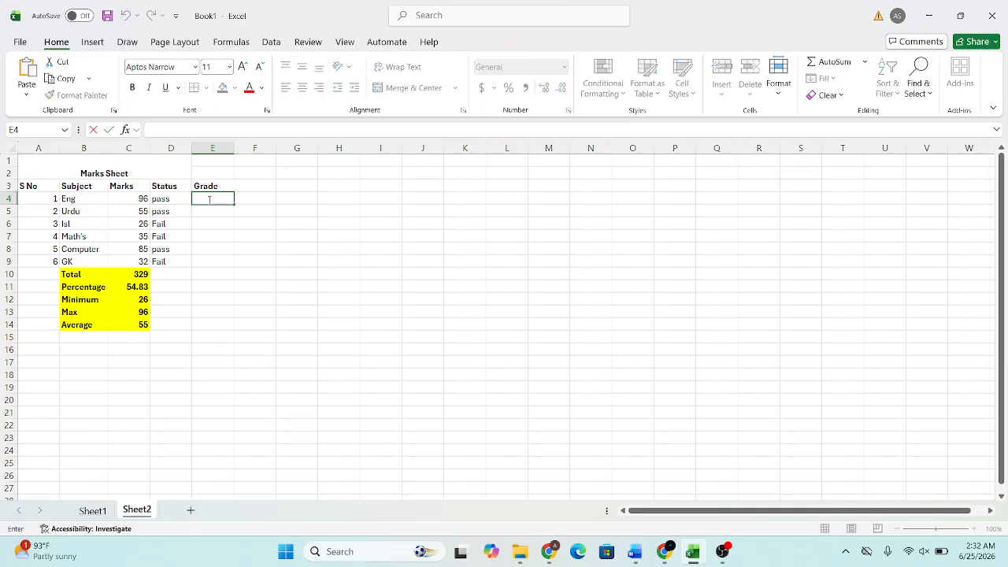
{"action": "left_click", "coordinate": [125, 197]}
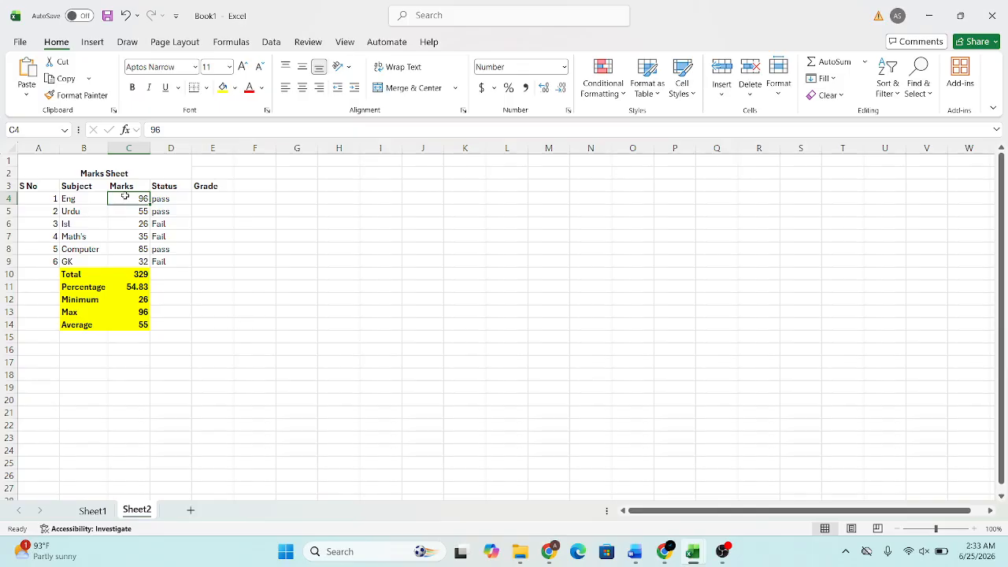
Begin an IF formula in Grade cell E4 that returns "A+" when C4>80, ready for its false-value argument
{"action": "left_click", "coordinate": [210, 198]}
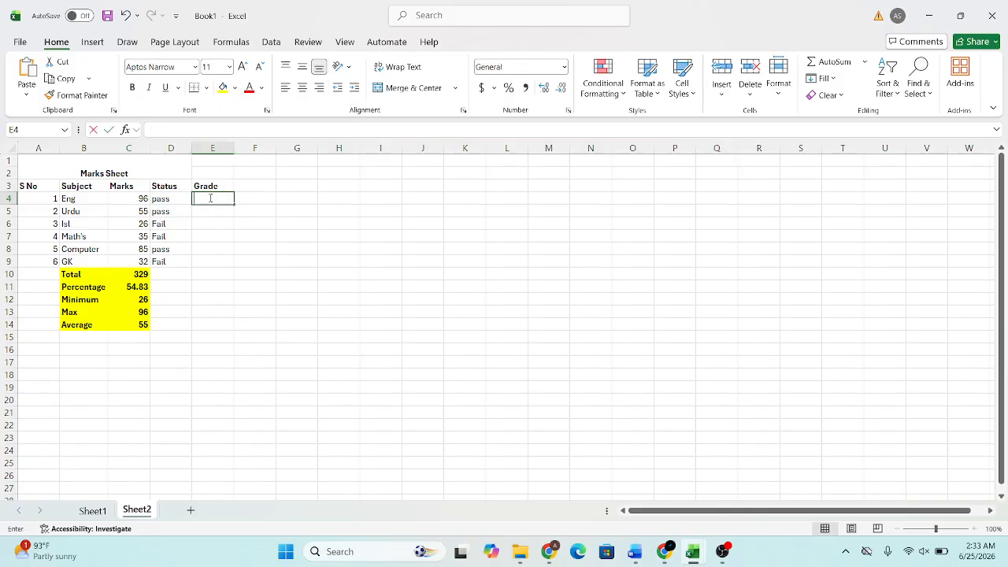
{"action": "double_click", "coordinate": [211, 198]}
{"action": "type", "text": "="}
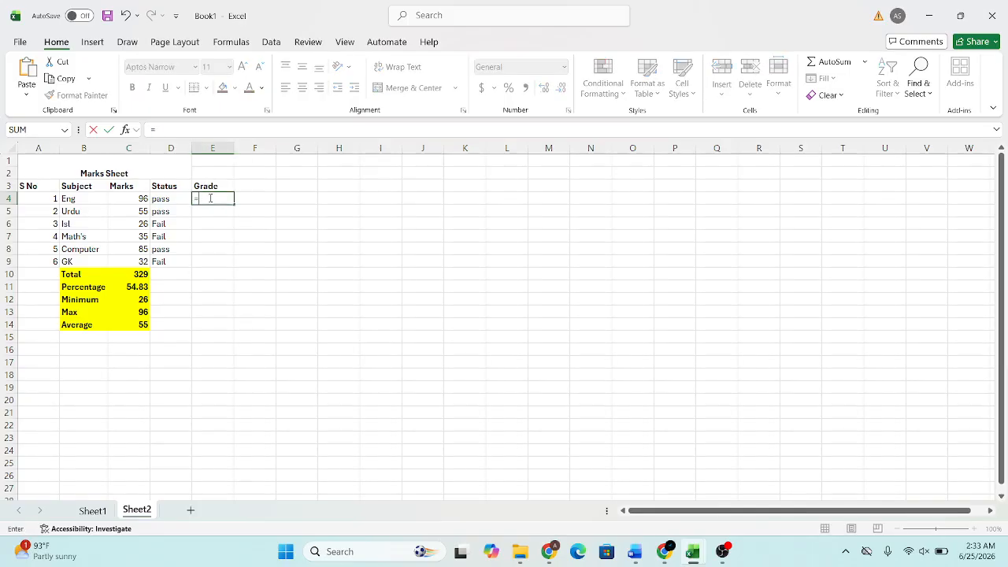
{"action": "type", "text": "if("}
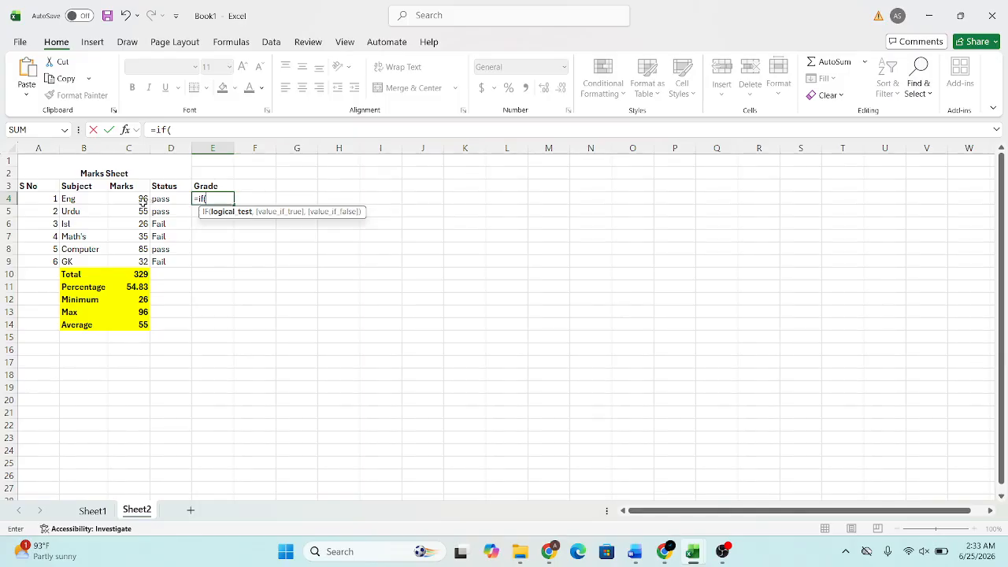
{"action": "left_click", "coordinate": [145, 201]}
{"action": "type", "text": ">"}
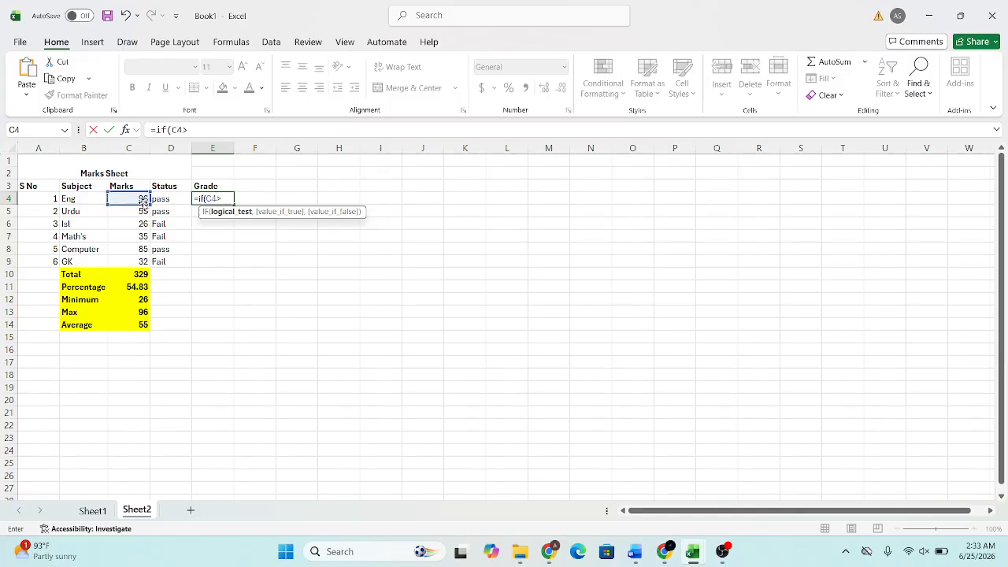
{"action": "type", "text": "80"}
{"action": "type", "text": ","}
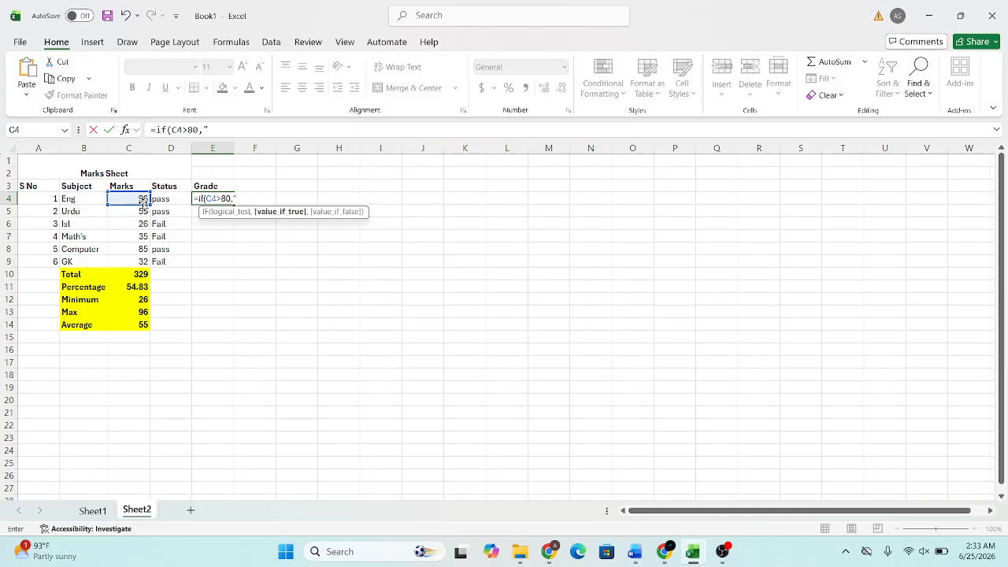
{"action": "type", "text": "\"A+\""}
{"action": "type", "text": ","}
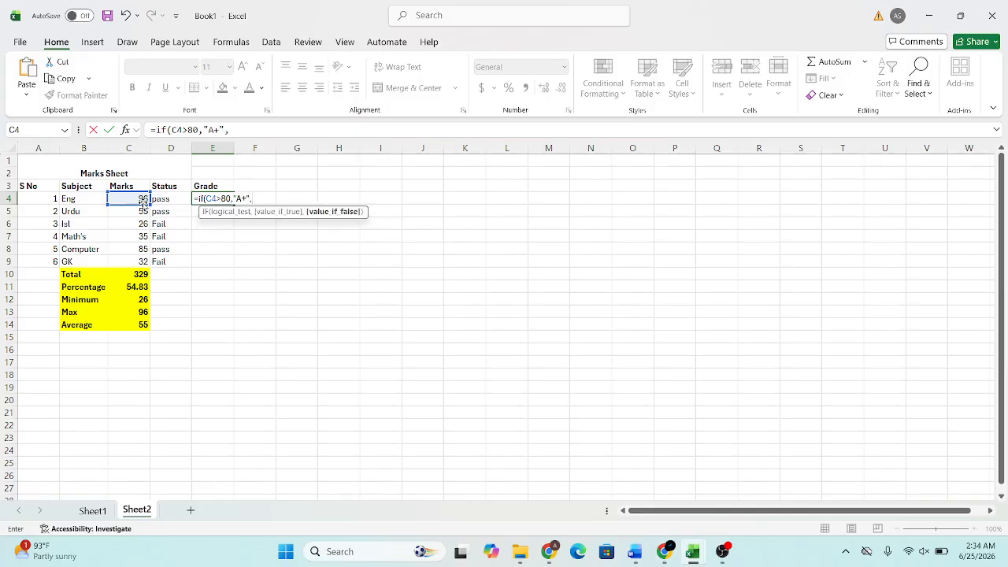
Nest a second IF as the false value in the E4 formula, returning "A" when C4>70
{"action": "type", "text": "if"}
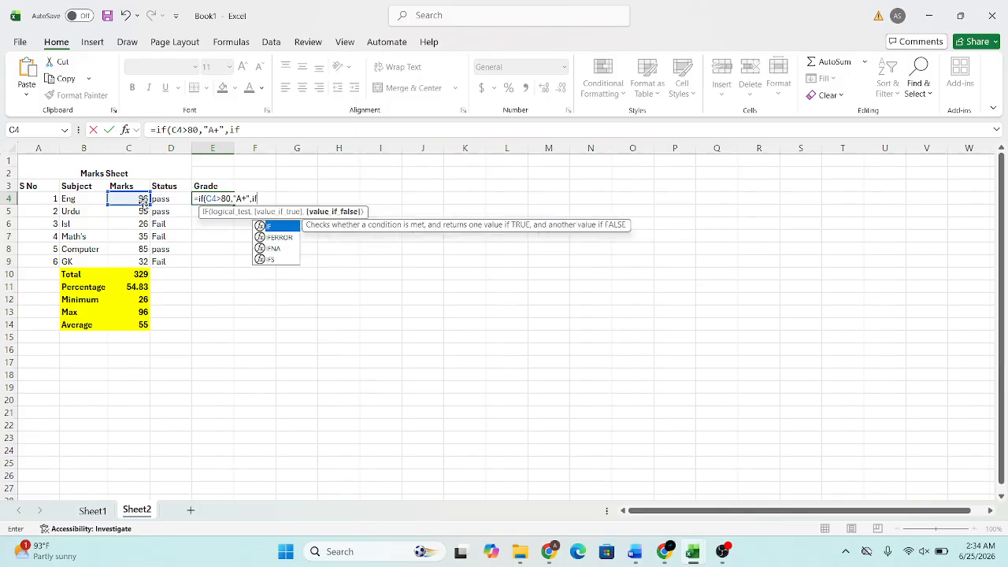
{"action": "type", "text": "("}
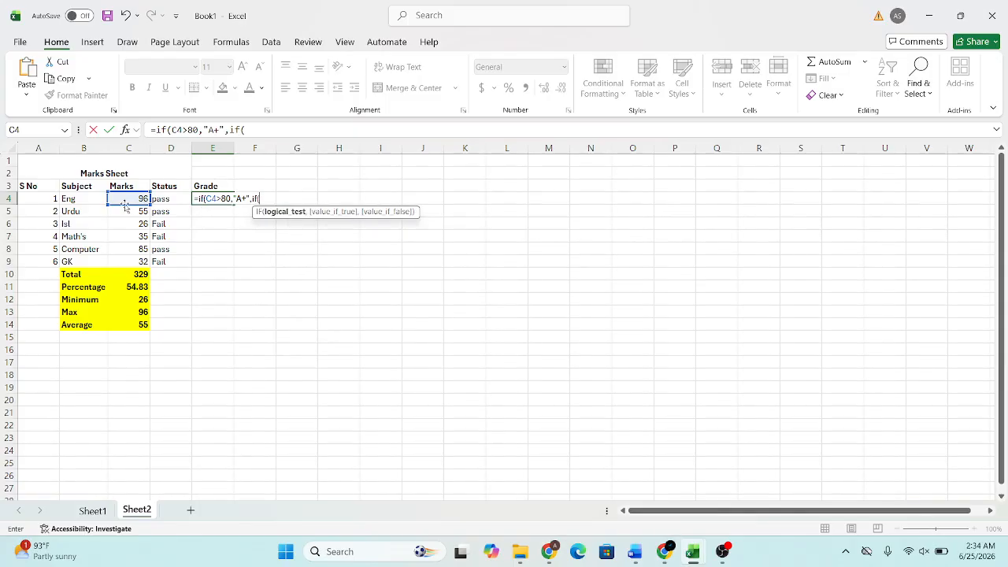
{"action": "left_click", "coordinate": [130, 200]}
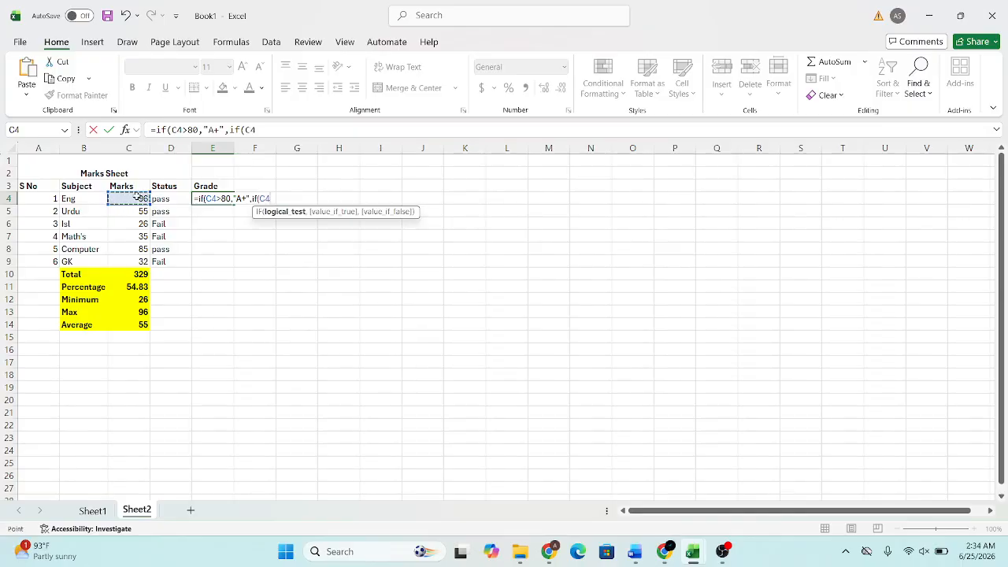
{"action": "type", "text": ">70,"}
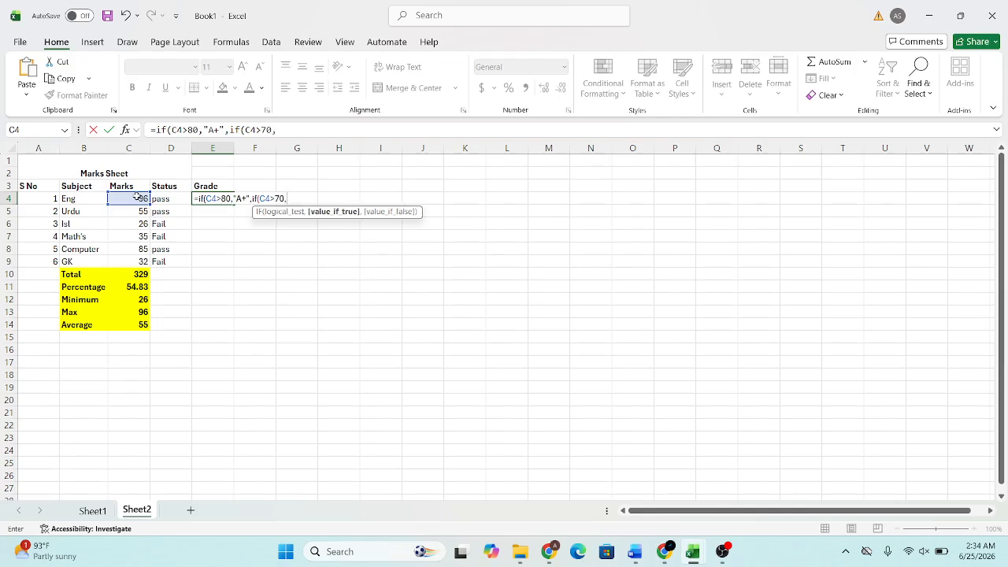
{"action": "type", "text": "\"A"}
{"action": "type", "text": ","}
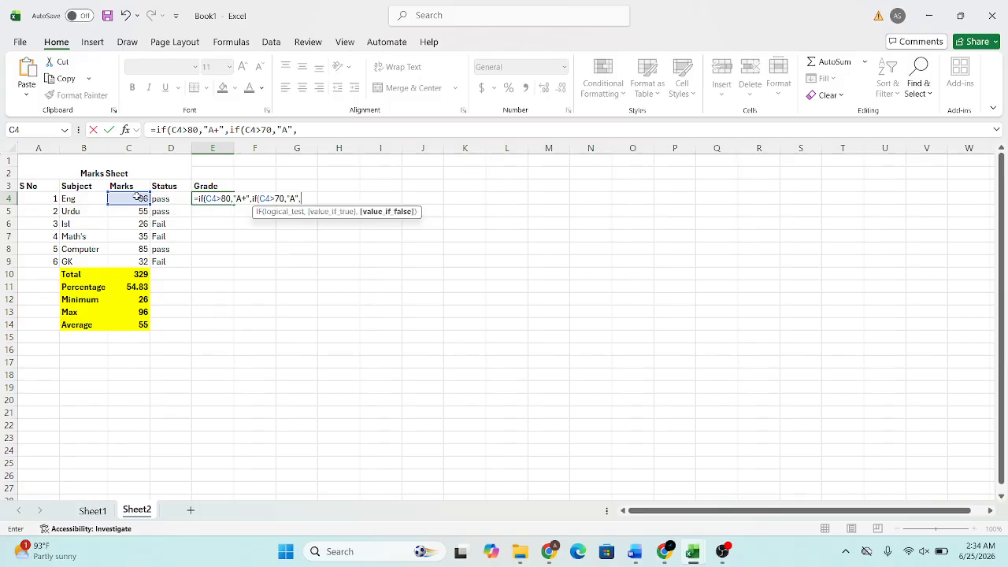
Nest a third IF as the false value in the E4 formula, returning "B" when C4>60
{"action": "type", "text": "if"}
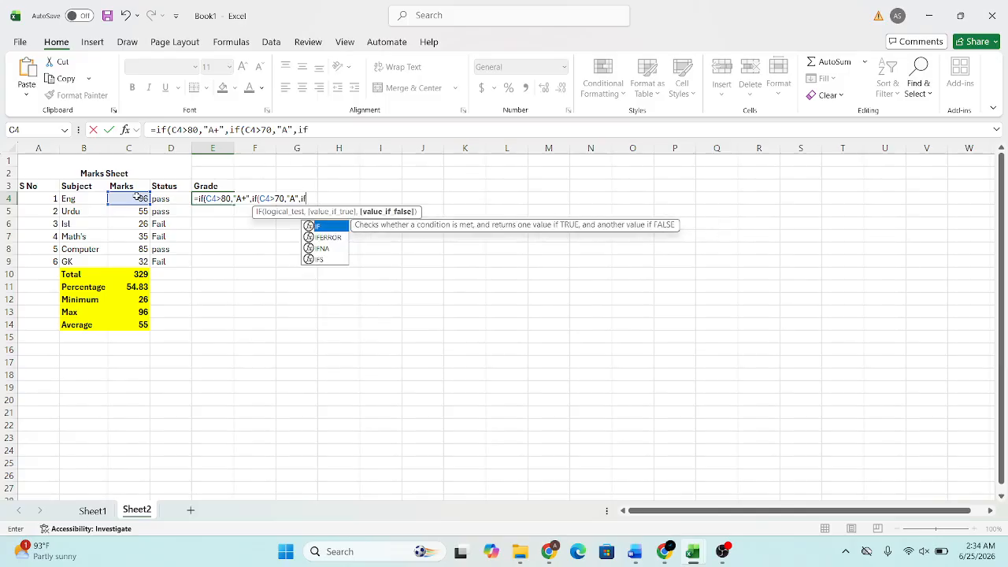
{"action": "type", "text": "("}
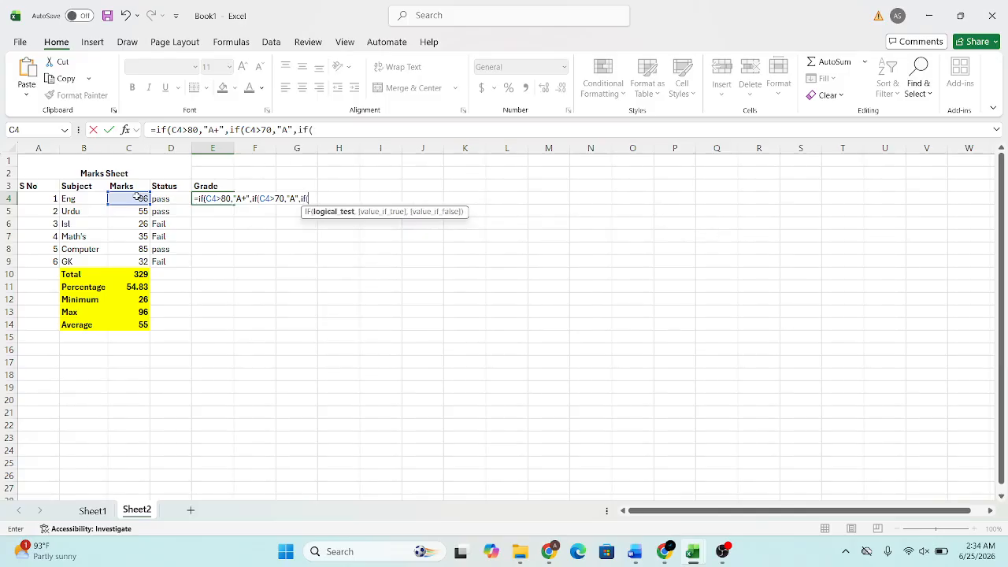
{"action": "left_click", "coordinate": [131, 199]}
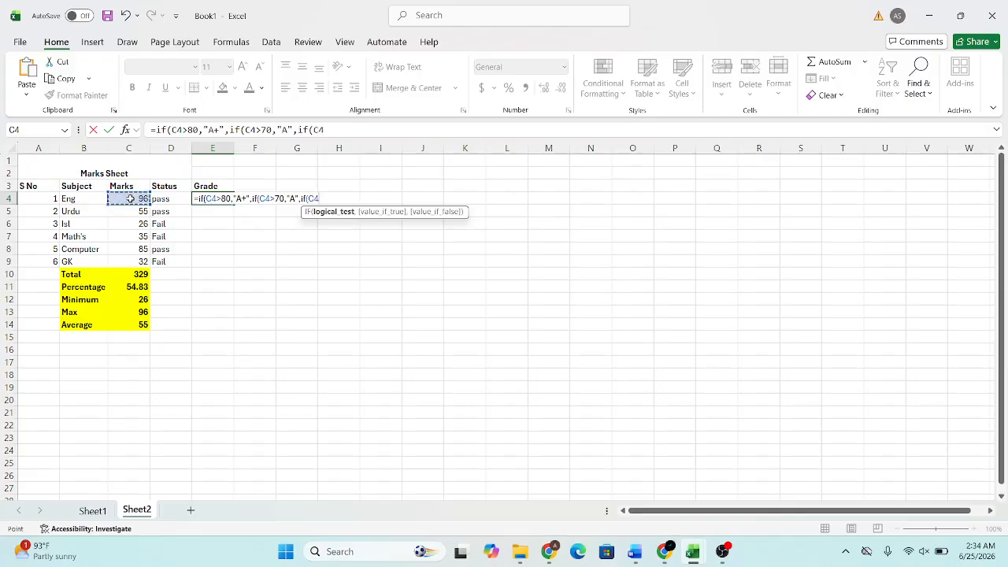
{"action": "type", "text": ">60,"}
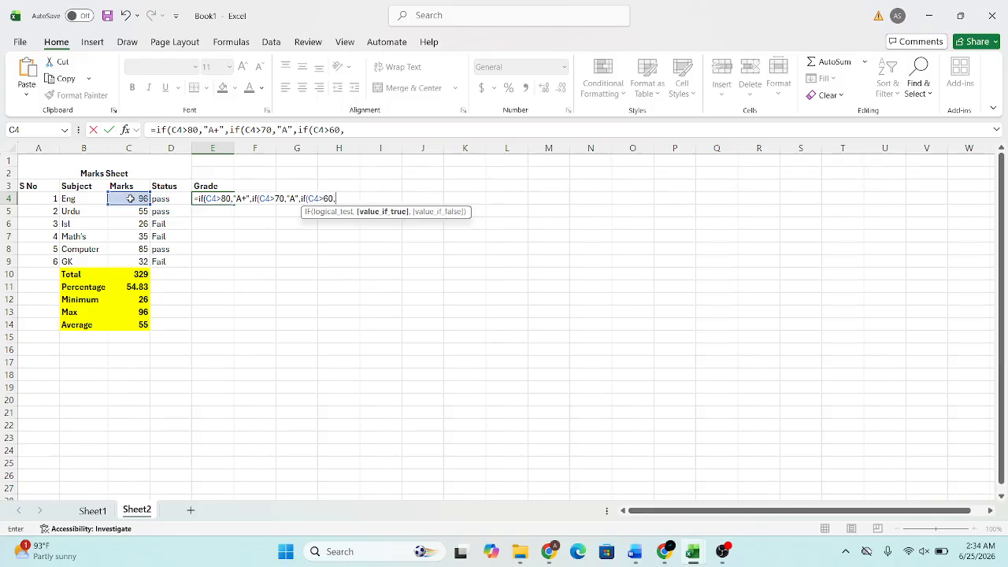
{"action": "type", "text": "\"B\","}
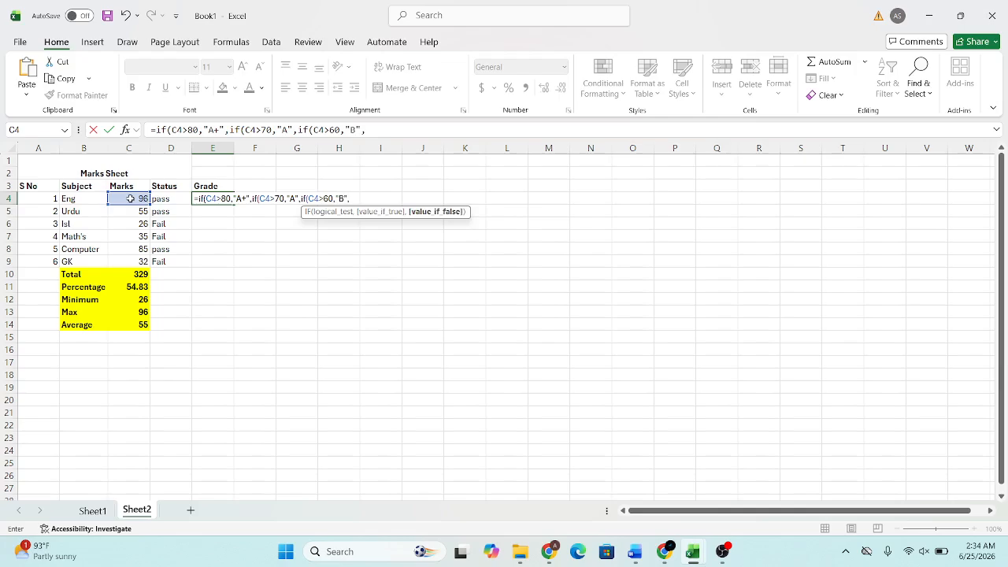
Add a fourth nested IF to the E4 formula that returns "C" when C4>50
{"action": "type", "text": "if("}
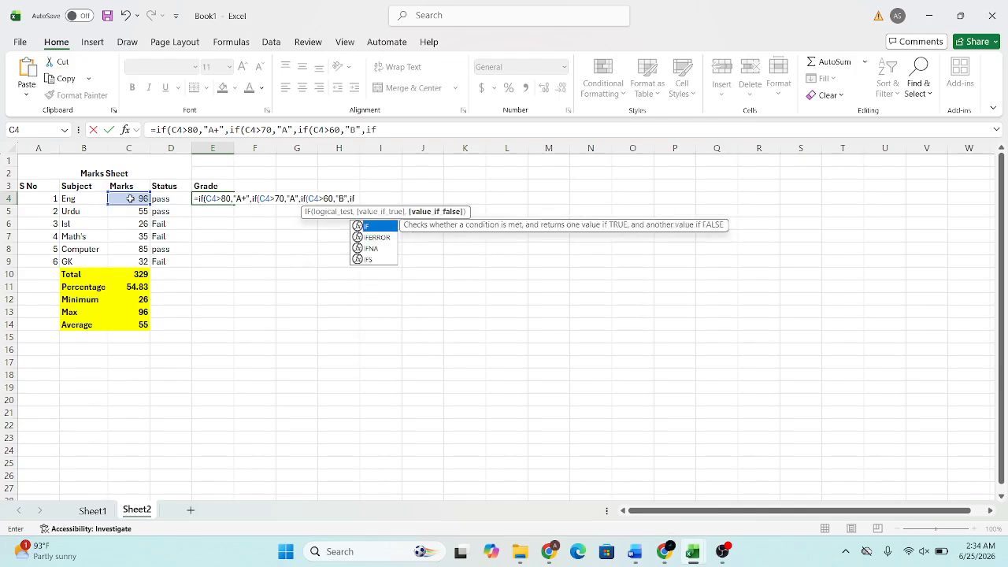
{"action": "left_click", "coordinate": [130, 198]}
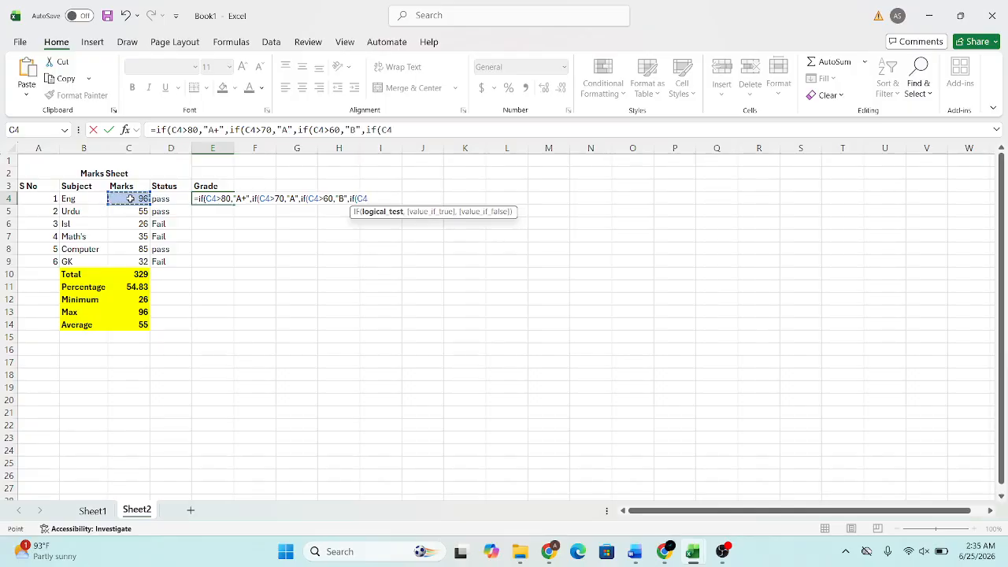
{"action": "type", "text": ">50,"}
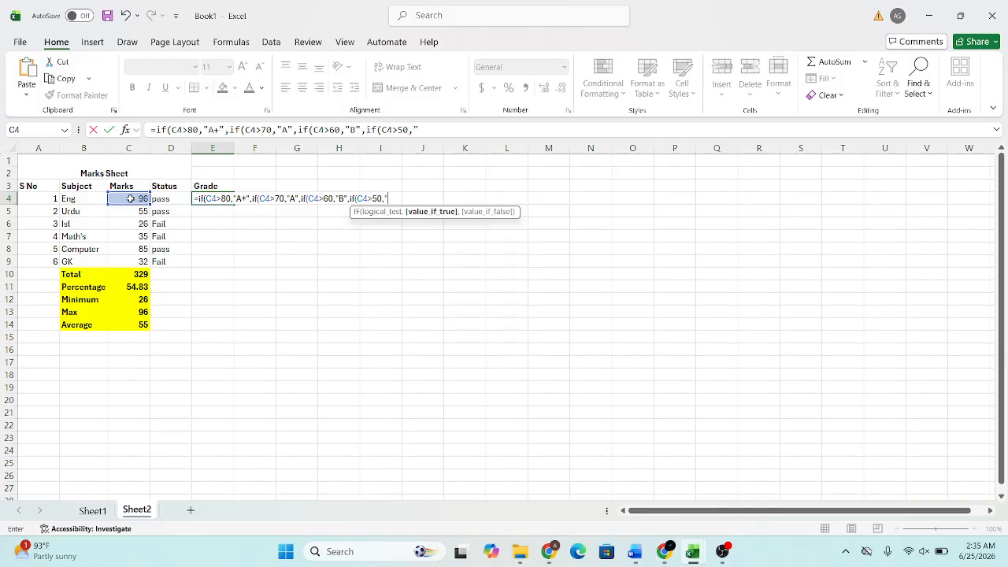
{"action": "type", "text": "\"C\","}
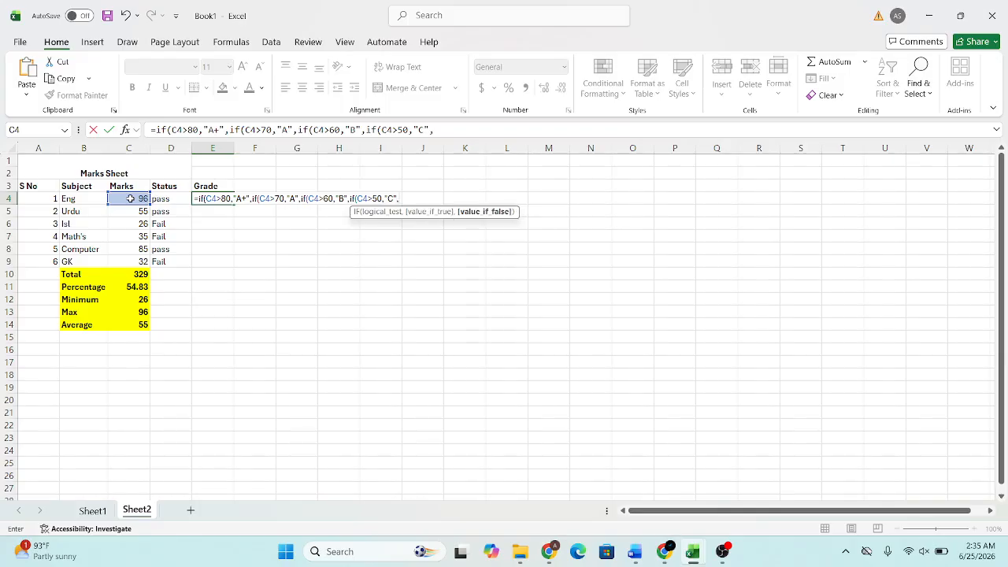
Add a fifth nested IF to the E4 formula, returning "E" when C4>40 and "F" otherwise
{"action": "type", "text": "if"}
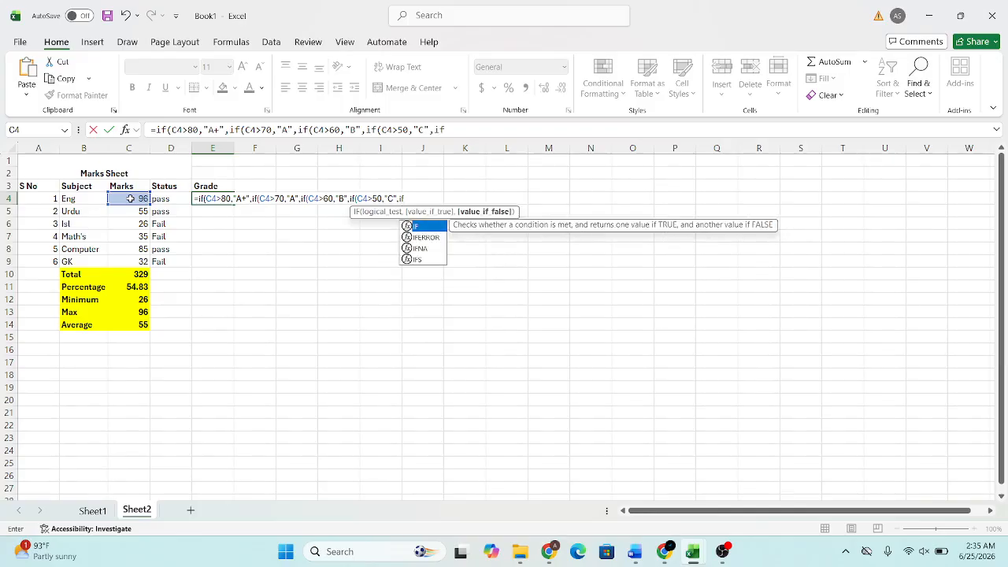
{"action": "type", "text": "("}
{"action": "left_click", "coordinate": [131, 198]}
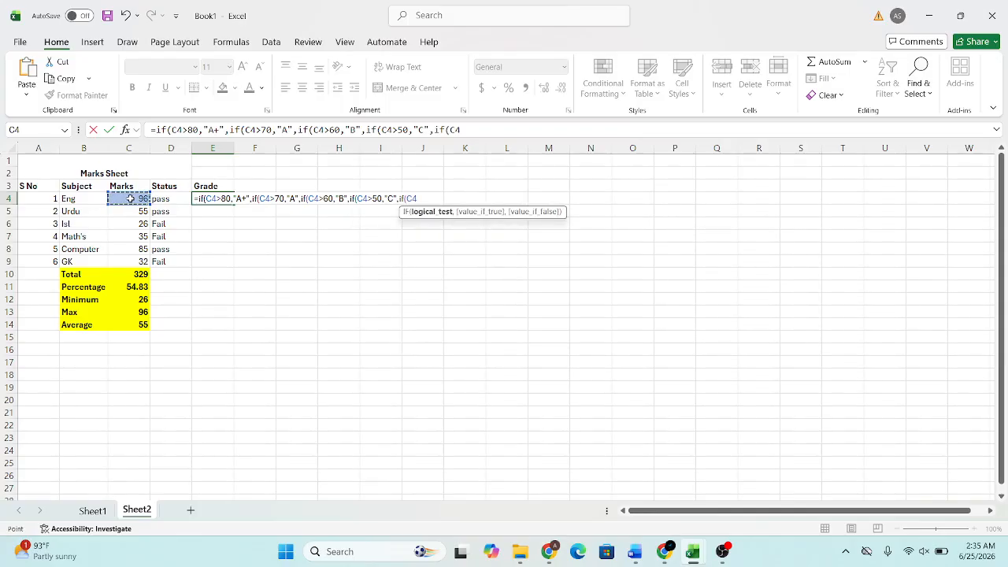
{"action": "type", "text": ">40,"}
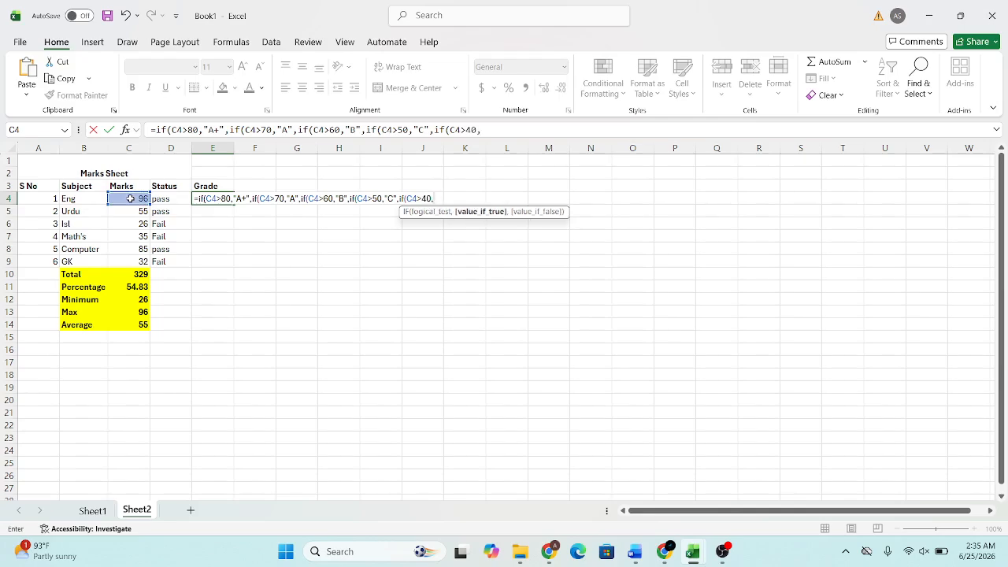
{"action": "type", "text": "\"E\","}
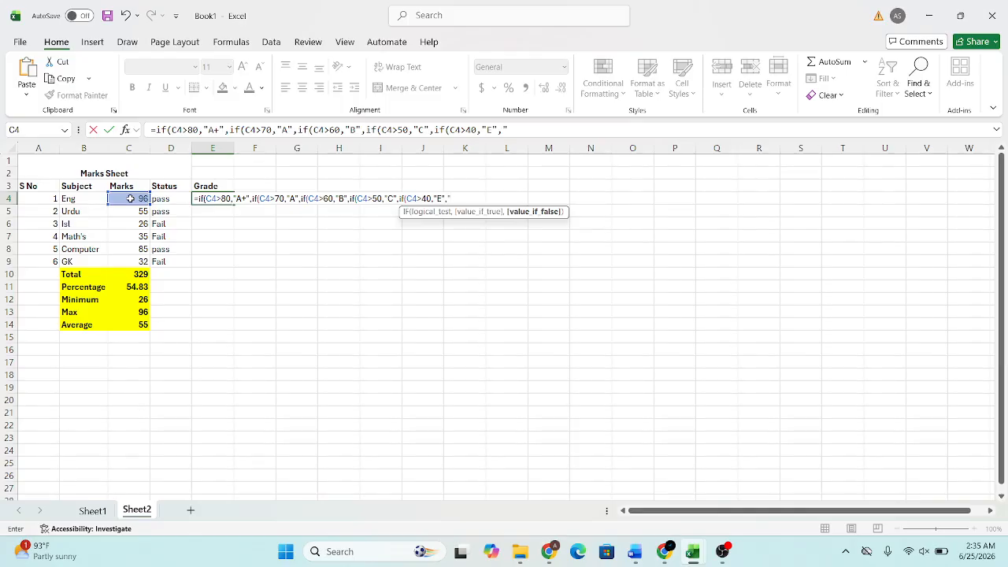
{"action": "type", "text": "F\""}
Complete the E4 grade formula with five closing parentheses and fill it down through E9
{"action": "type", "text": ")))"}
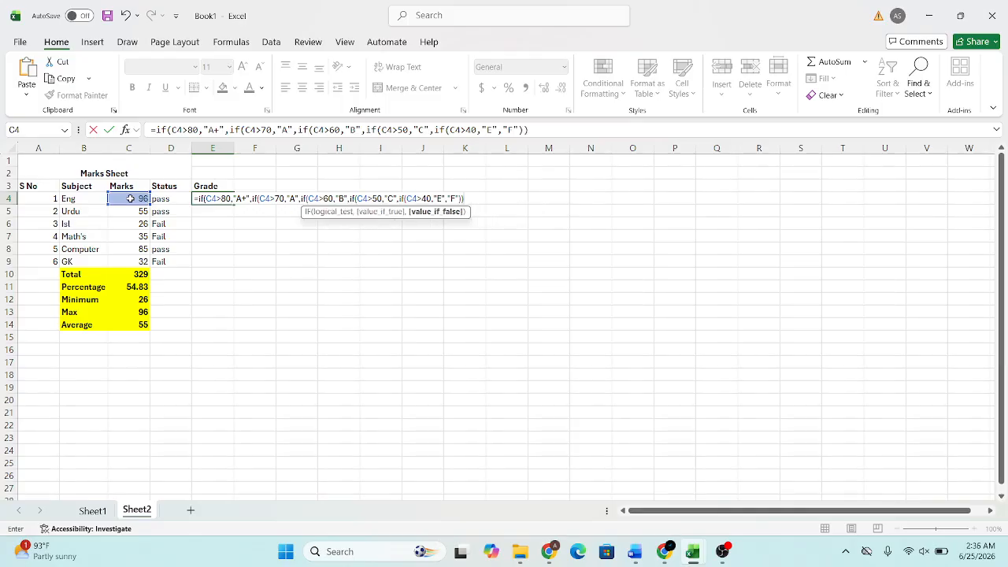
{"action": "type", "text": ")"}
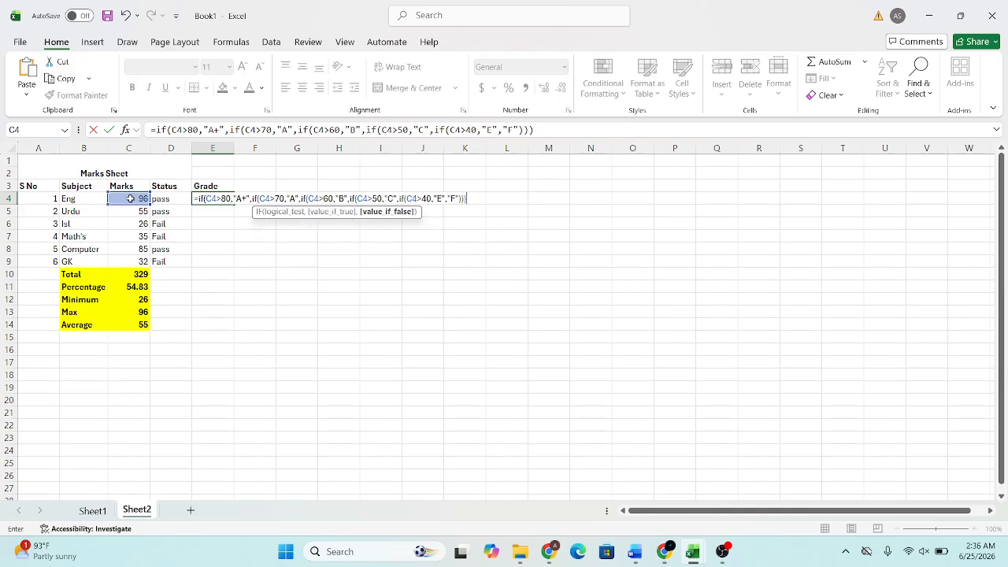
{"action": "type", "text": ")"}
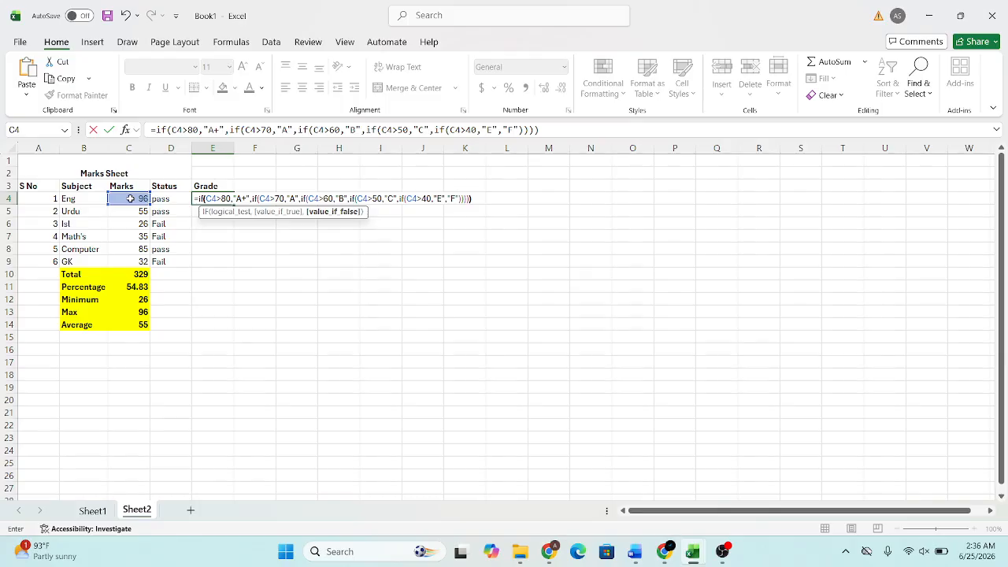
{"action": "type", "text": ")"}
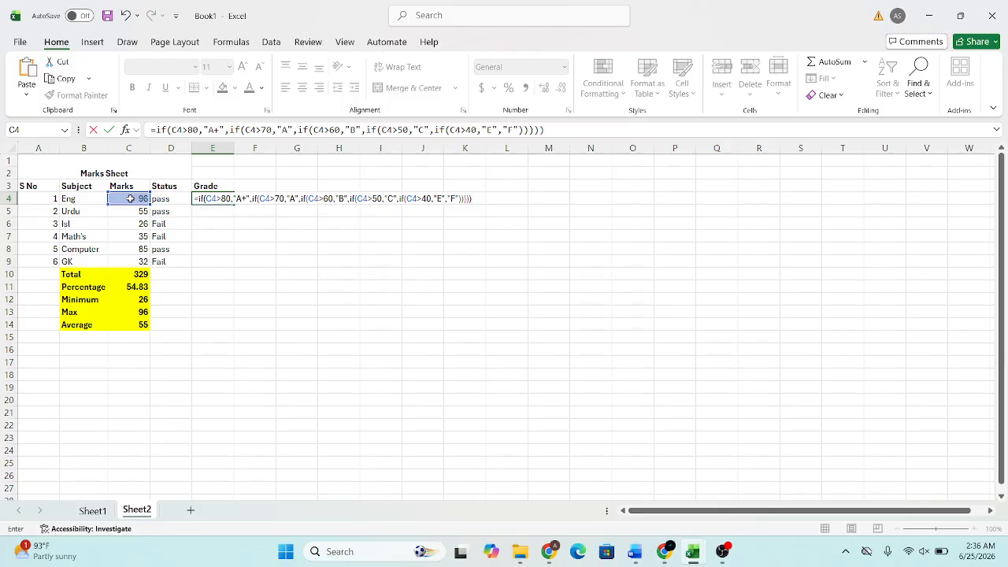
{"action": "key", "text": "Return"}
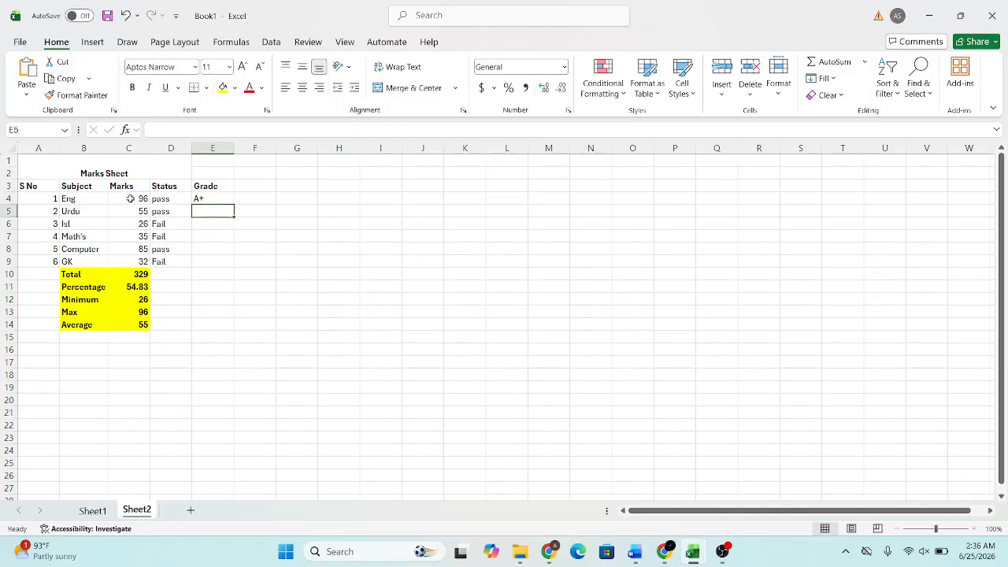
{"action": "left_click", "coordinate": [216, 198]}
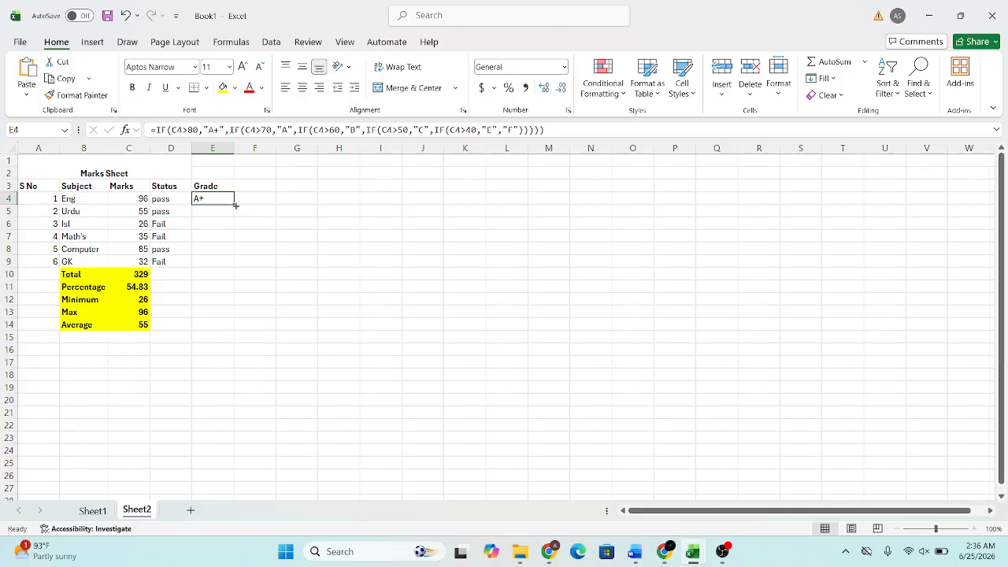
{"action": "left_click_drag", "start_coordinate": [235, 205], "coordinate": [242, 262]}
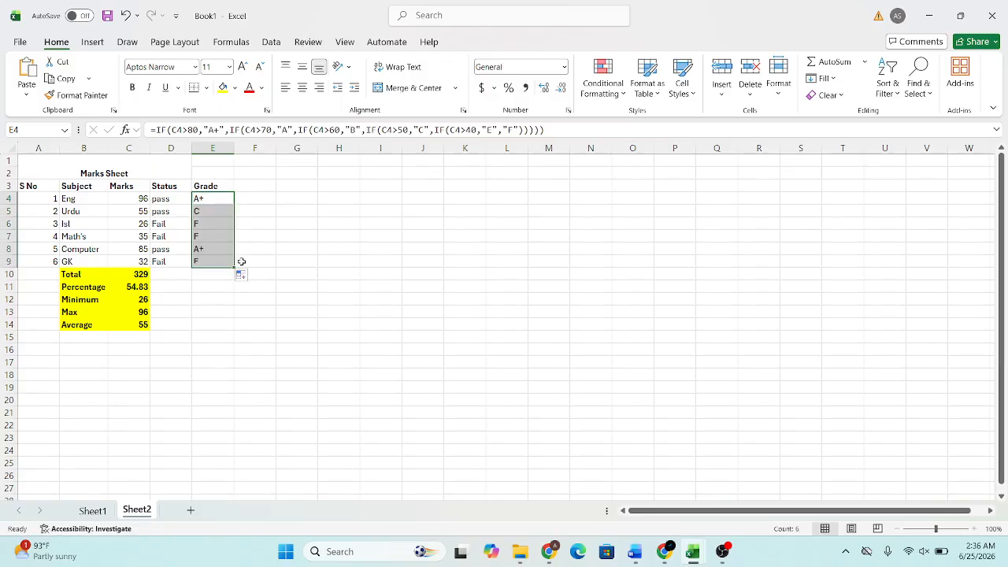